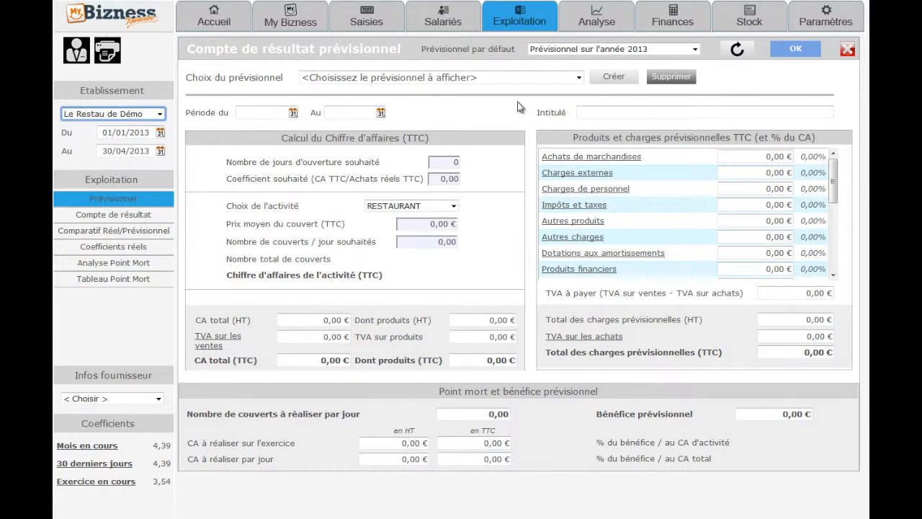
- Display the existing forecast "Prévisionnel sur l'année 2013"
click(578, 77)
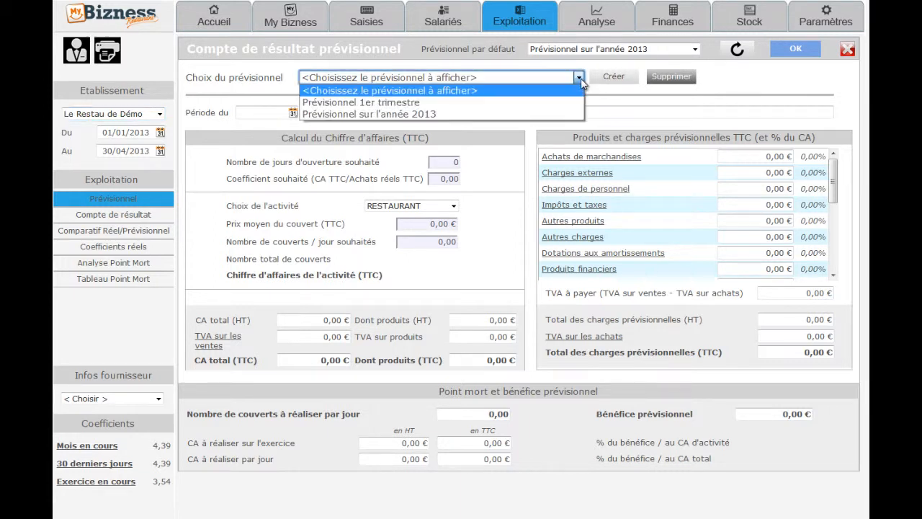
click(570, 113)
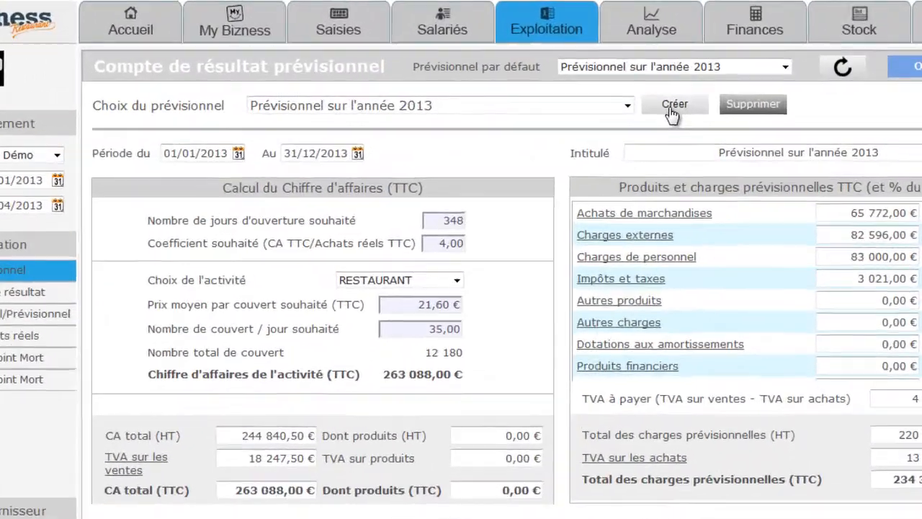
- Start creating a new forecast and title it "Nouveau prévisionnel"
click(613, 77)
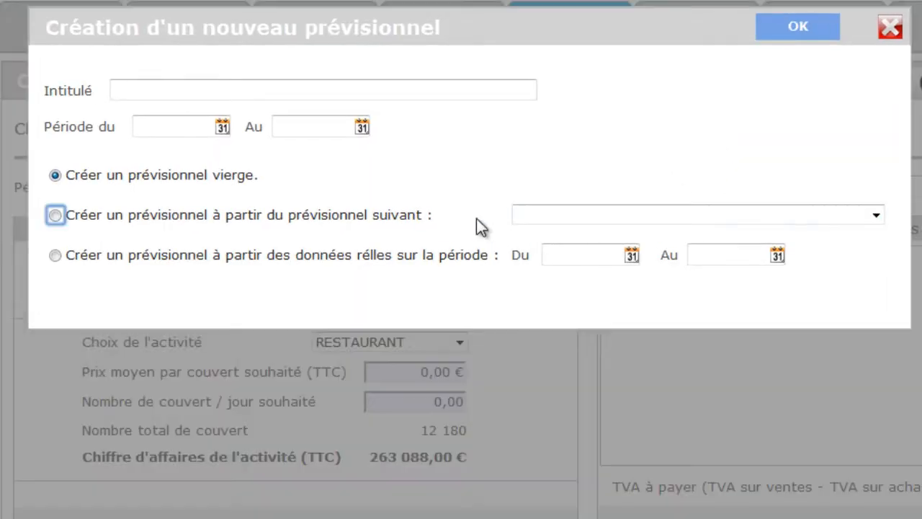
click(376, 91)
text(Nou)
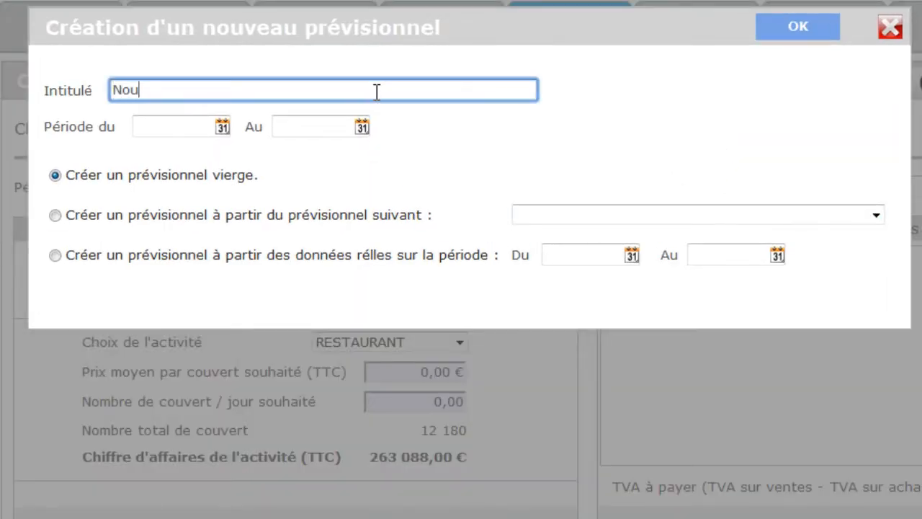
text(veau prévisionne)
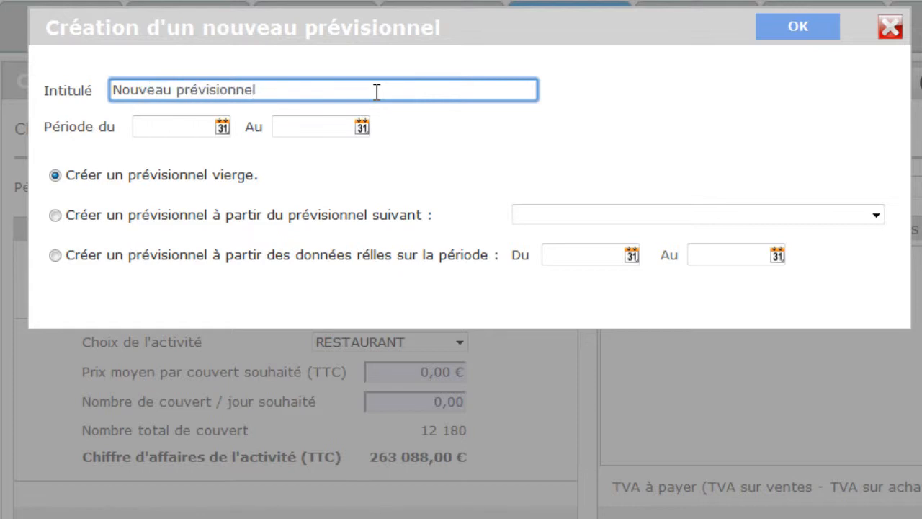
text(l)
- Set the start date of the new forecast's period to 01/01/2013
click(222, 126)
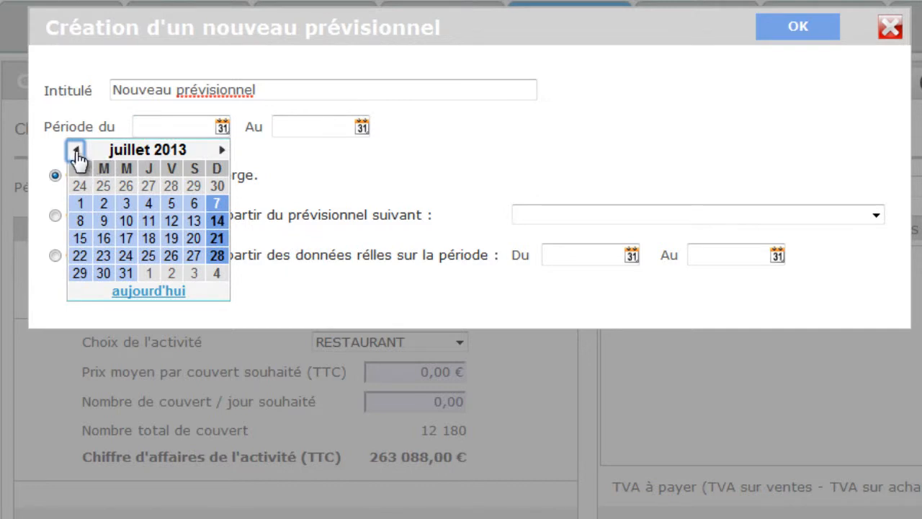
click(77, 151)
click(76, 151)
click(77, 151)
click(77, 152)
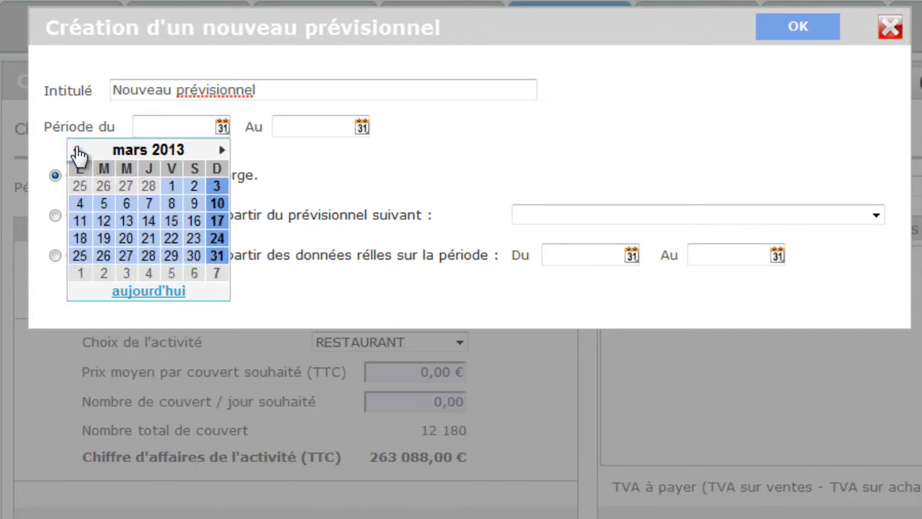
click(77, 152)
click(76, 151)
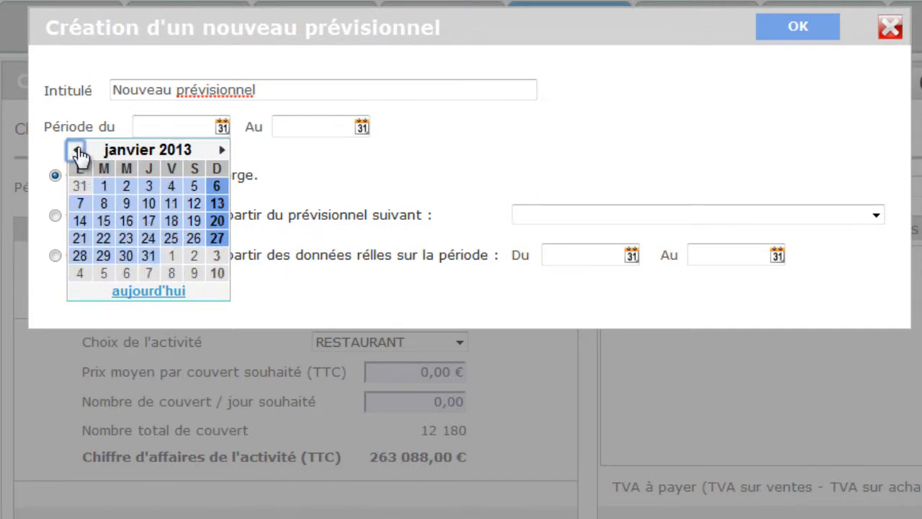
click(323, 131)
- Set the end date of the new forecast's period to 31/12/2013
click(361, 127)
click(362, 151)
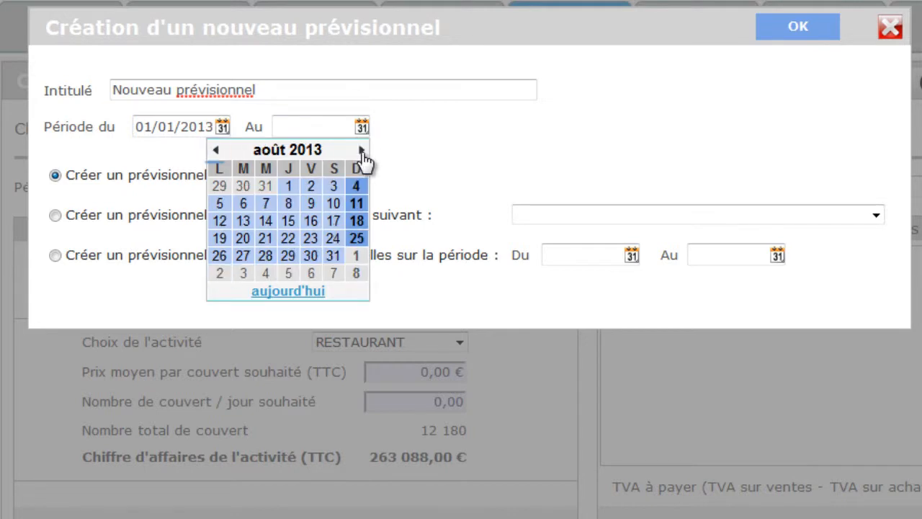
click(362, 150)
click(361, 151)
click(361, 151)
click(361, 151)
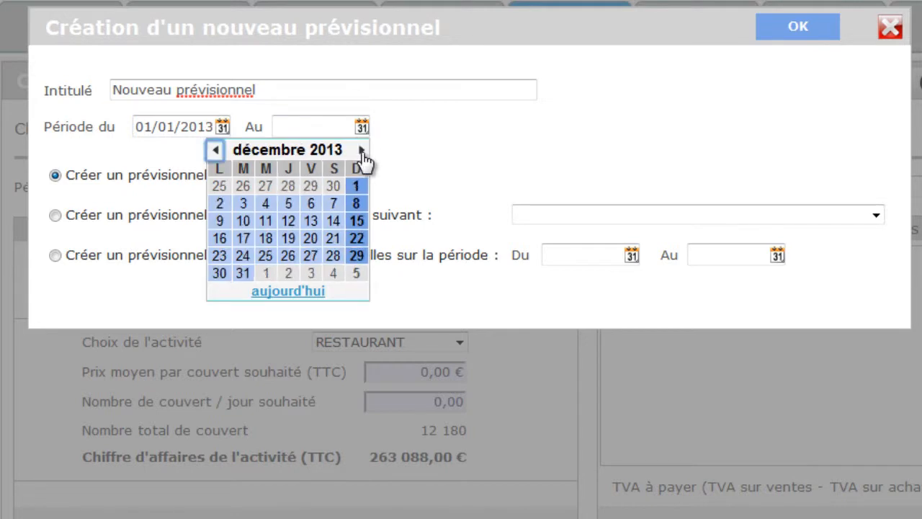
click(361, 151)
click(215, 150)
click(242, 274)
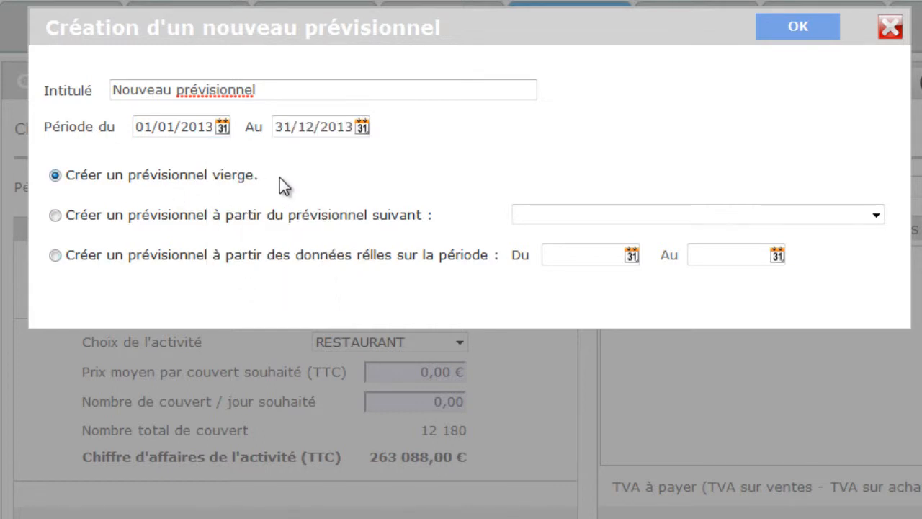
click(55, 215)
click(677, 217)
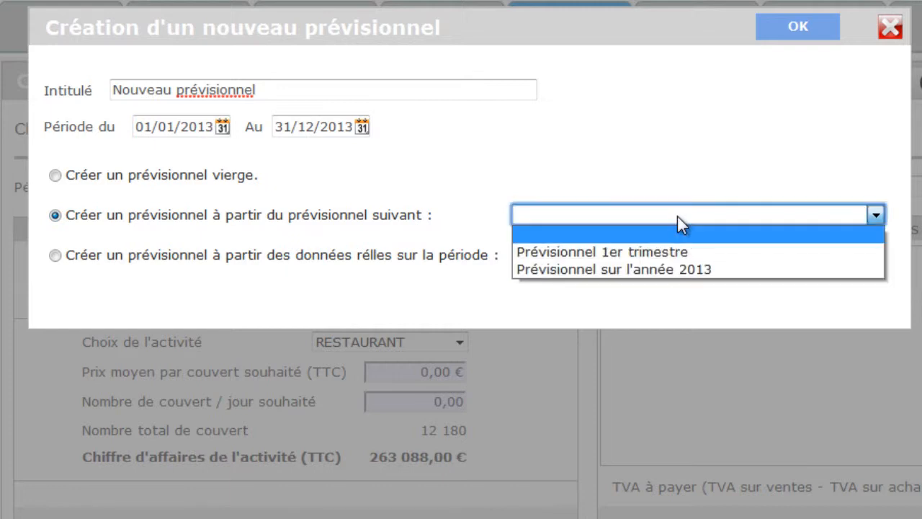
click(678, 215)
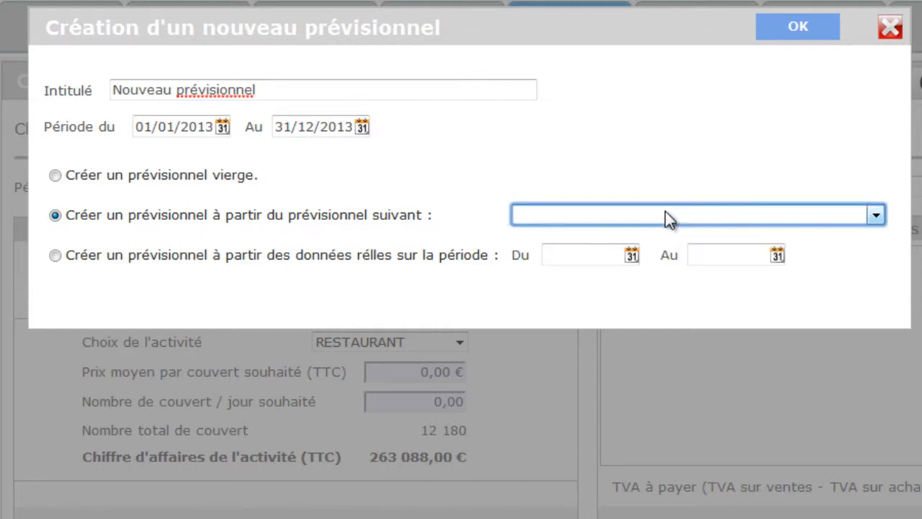
click(55, 256)
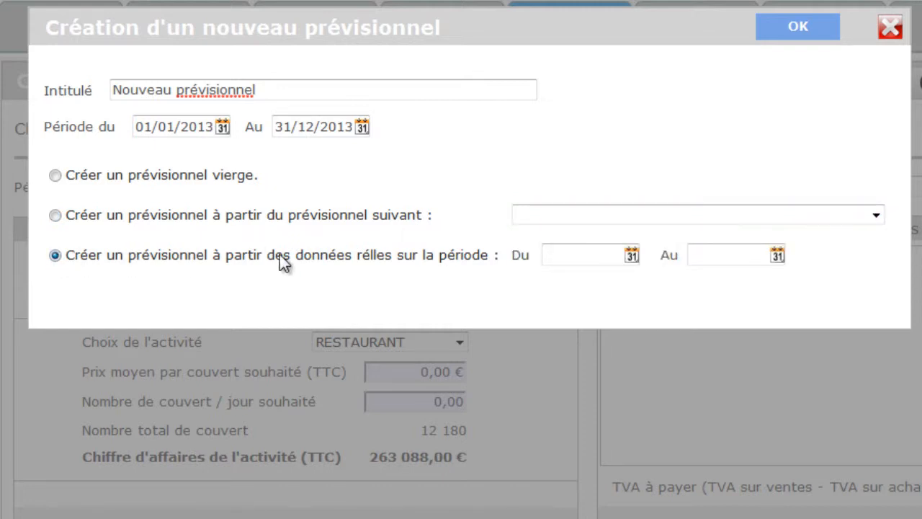
click(631, 255)
- Base the new forecast on the existing forecast "Prévisionnel sur l'année 2013"
click(55, 216)
click(569, 219)
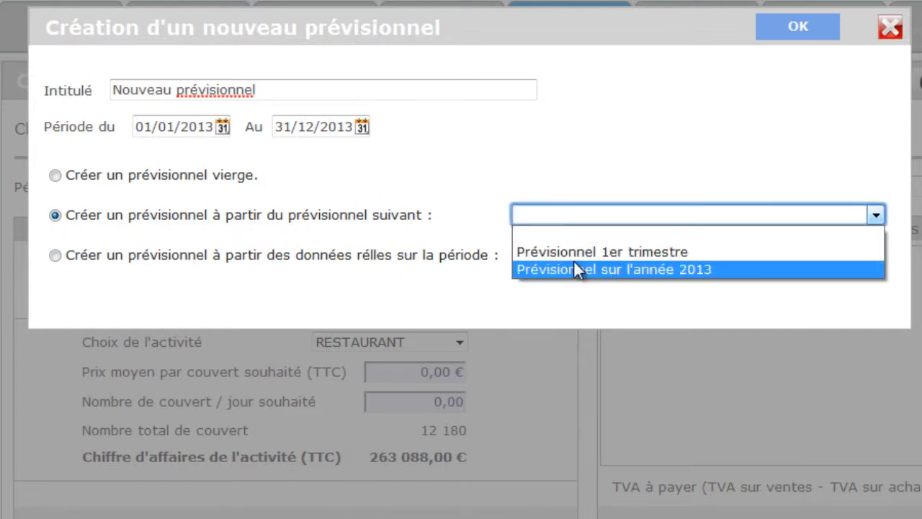
click(573, 264)
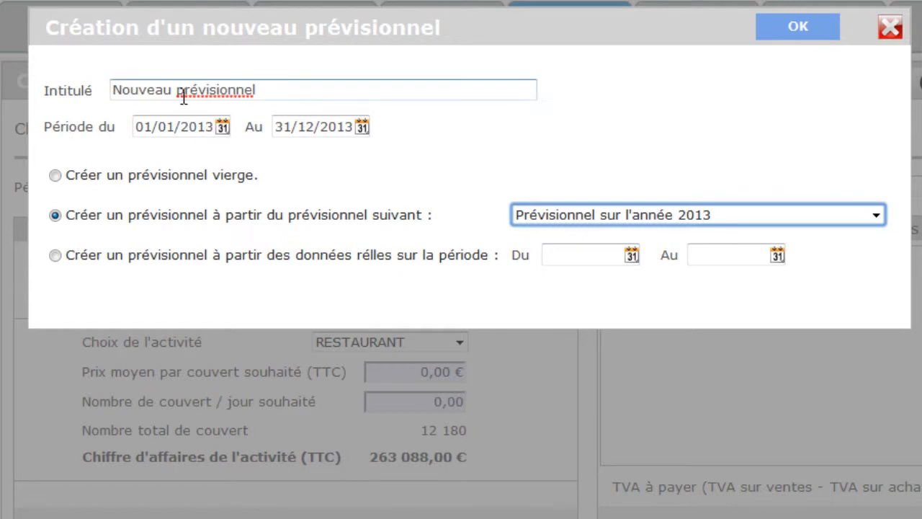
- Extend the new forecast's title to "Nouveau prévisionnel 2ème trimestre"
drag(178, 90, 199, 89)
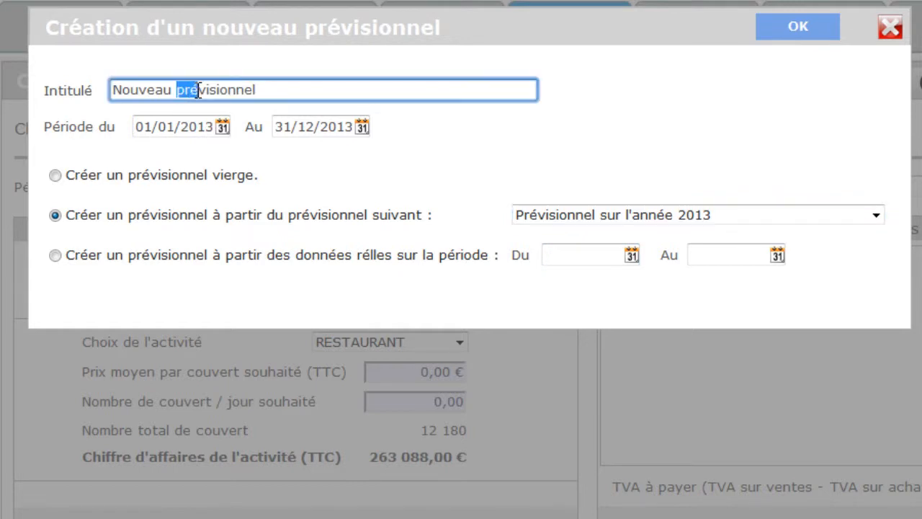
click(290, 89)
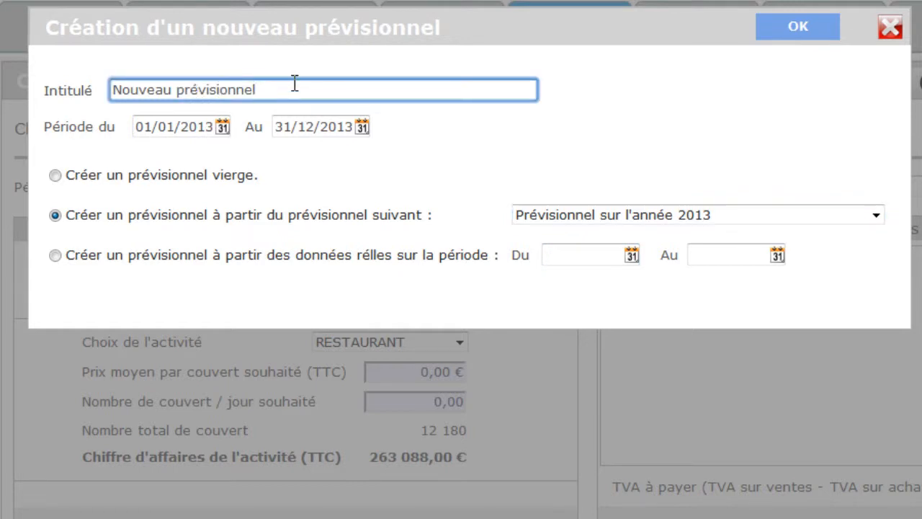
text(2ème- trimestre)
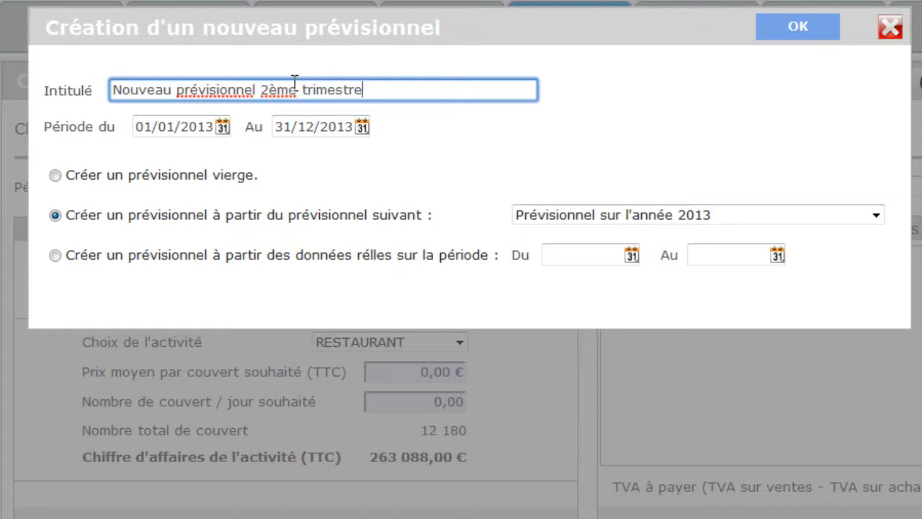
- Change the start date of the new forecast's period to 01/04/2013
click(223, 128)
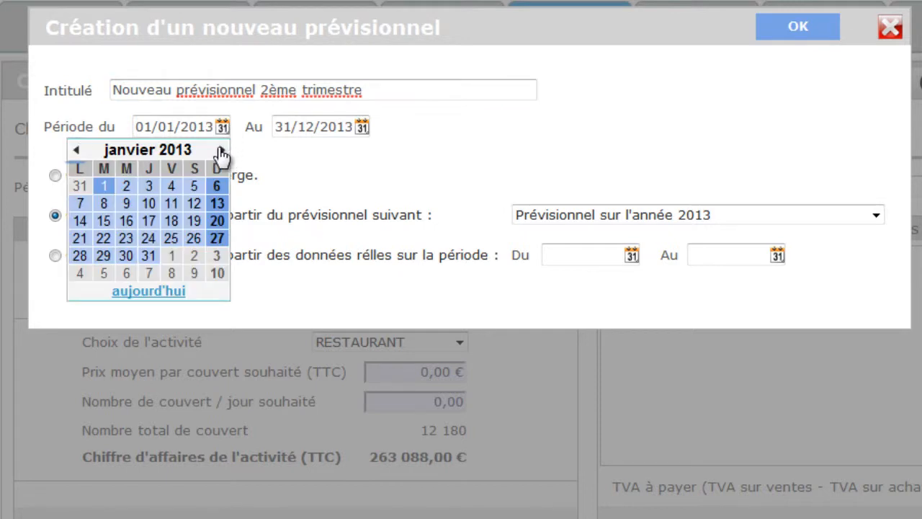
click(221, 151)
click(221, 151)
click(221, 150)
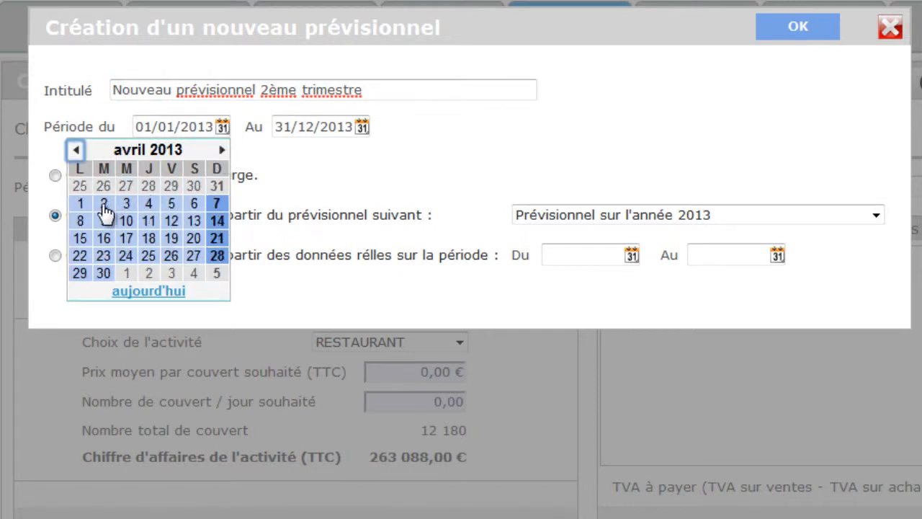
click(81, 205)
- Change the end date of the new forecast's period to 30/06/2013 and create the forecast
click(362, 129)
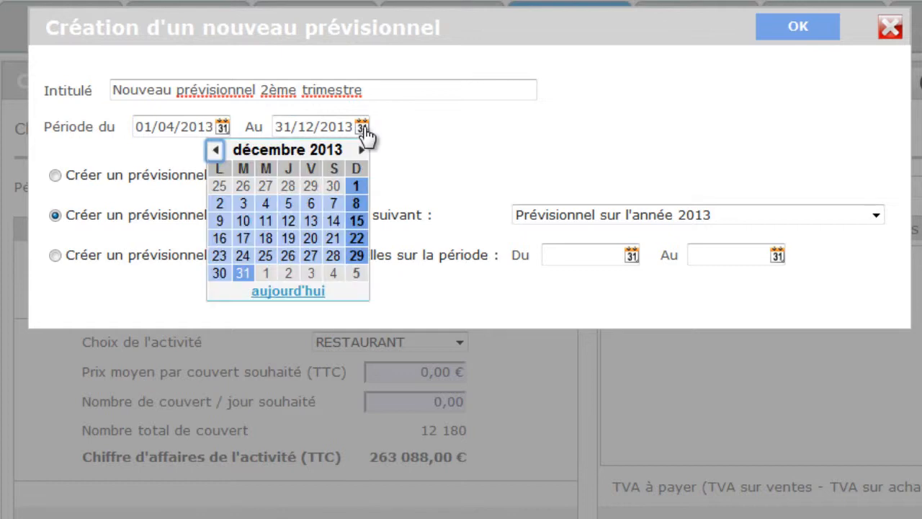
click(216, 150)
click(216, 150)
click(216, 151)
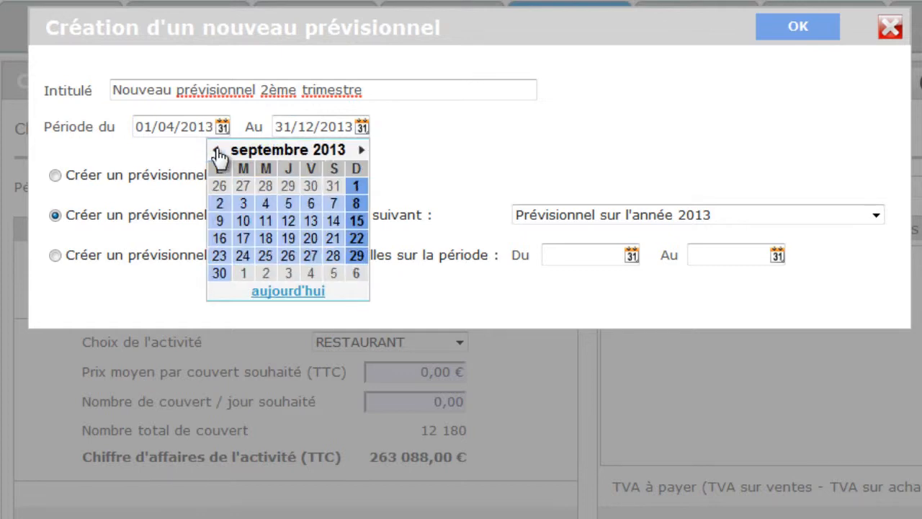
click(217, 151)
click(216, 151)
click(216, 150)
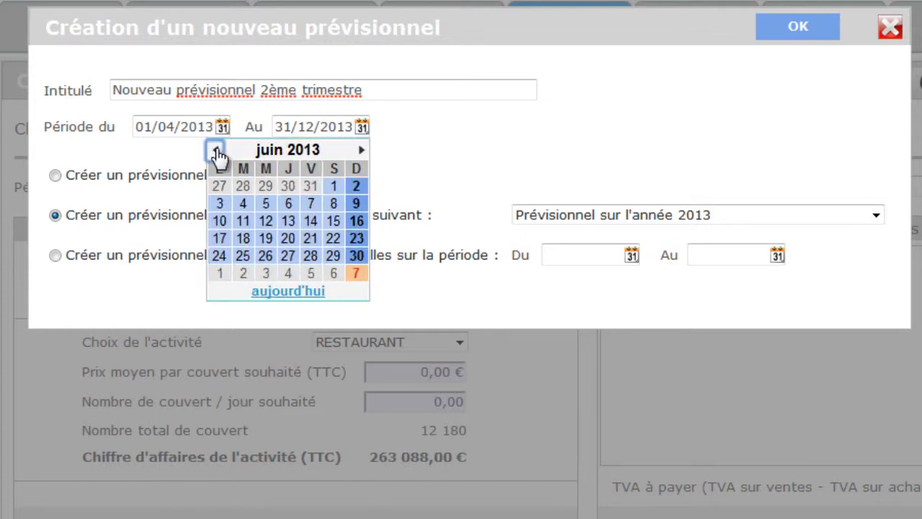
click(356, 255)
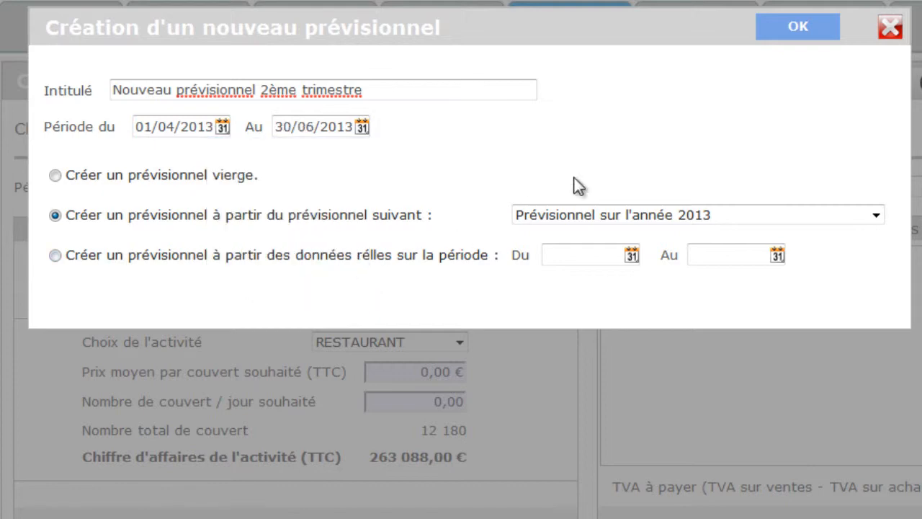
click(822, 36)
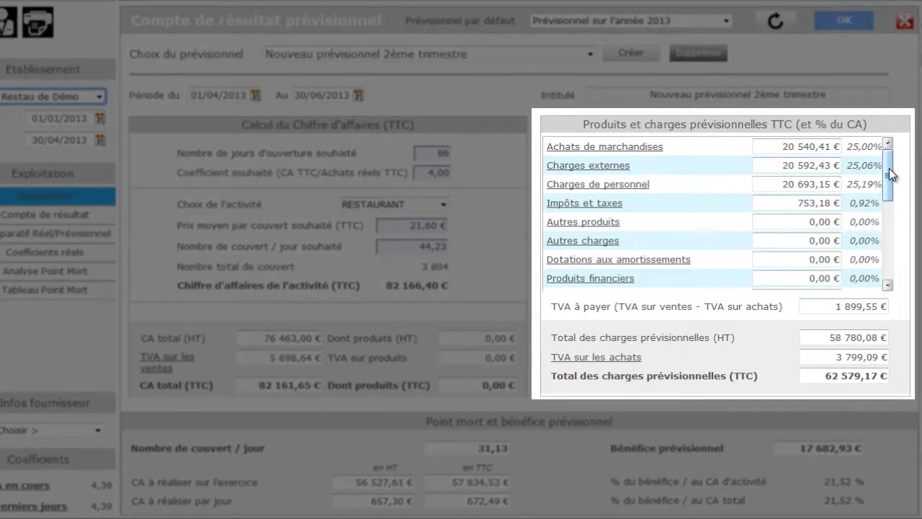
- Review the forecast income and expense categories and the detailed items of the external charges, leaving them as they are
mouse_move(891, 175)
mouse_down()
mouse_move(890, 253)
mouse_move(888, 173)
mouse_up()
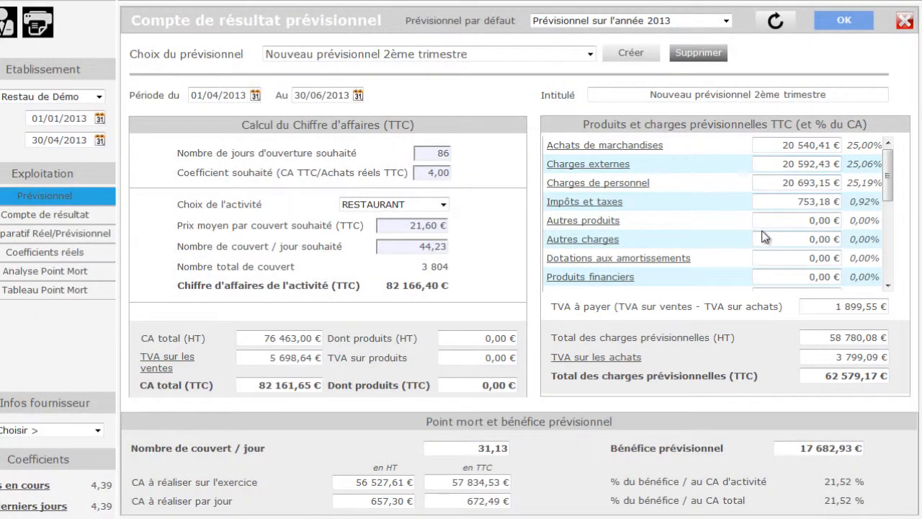
click(608, 169)
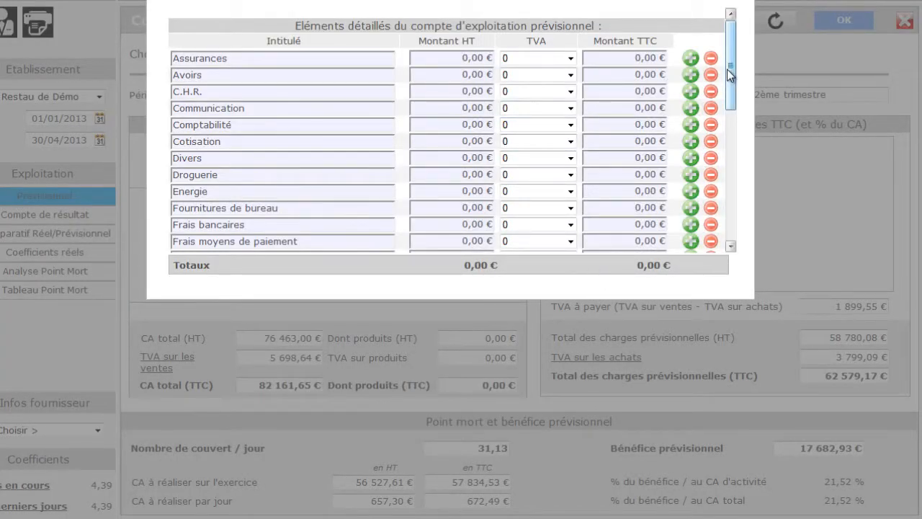
drag(727, 69, 731, 43)
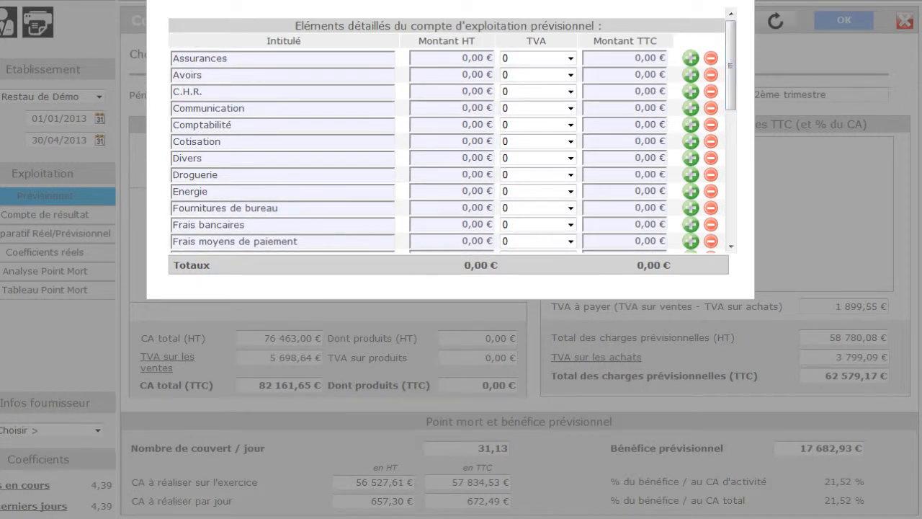
click(739, 1)
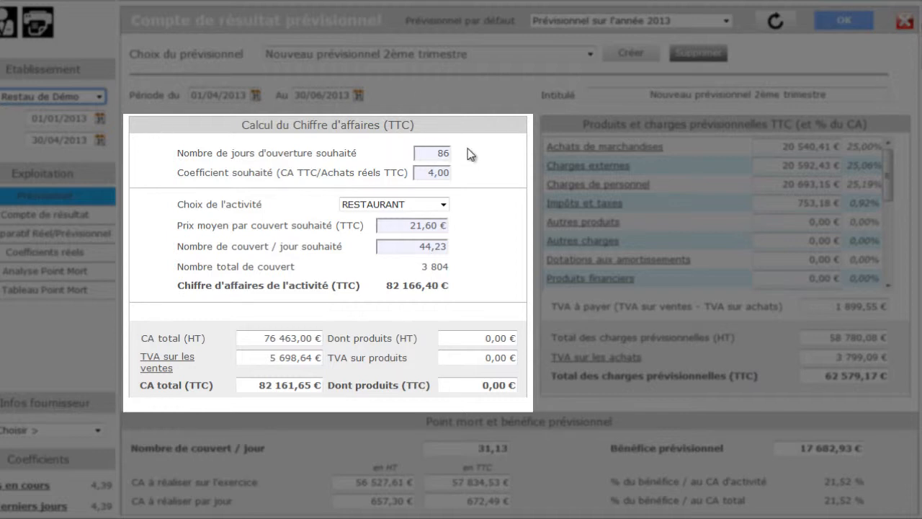
click(447, 172)
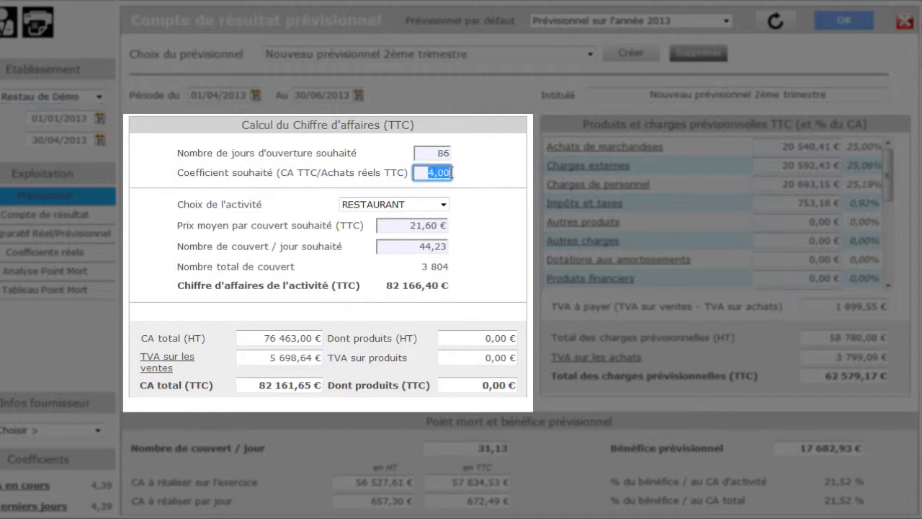
click(447, 172)
click(476, 188)
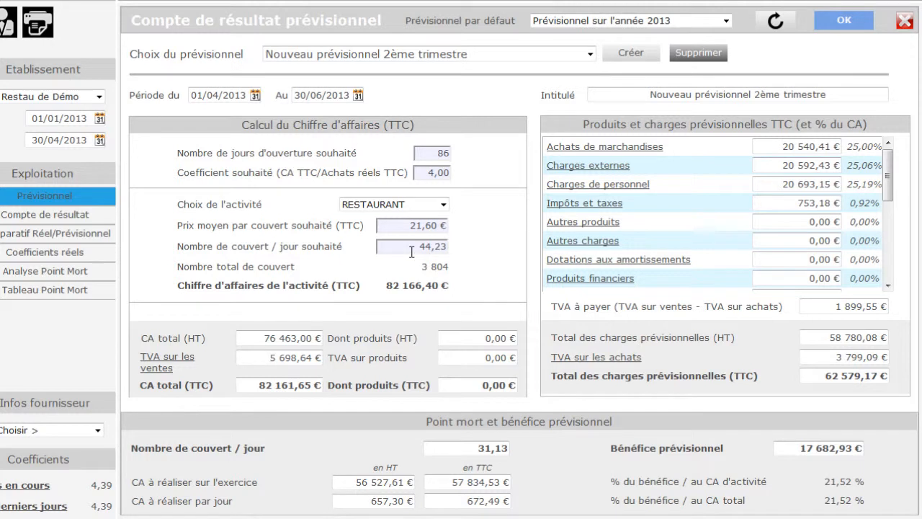
- Set the desired number of covers per day for the RESTAURANT activity to 45
drag(411, 251, 453, 250)
text(45)
key(Return)
- Set the desired average price per cover to 22,30 € TTC and recalculate the forecast
drag(402, 228, 454, 225)
text(22,3)
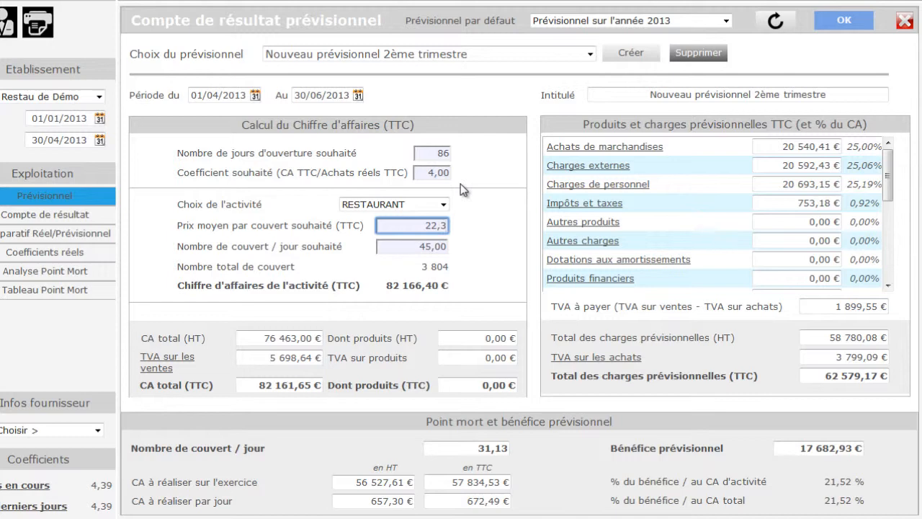
click(503, 235)
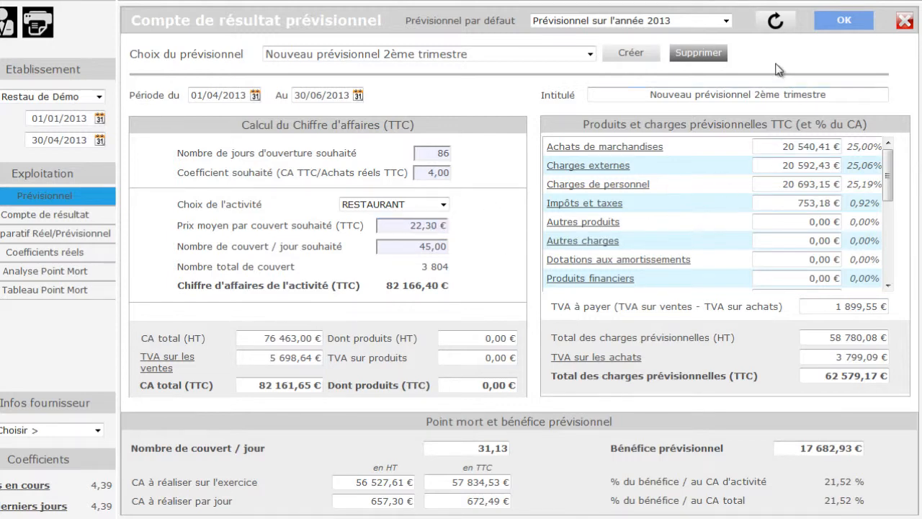
click(774, 20)
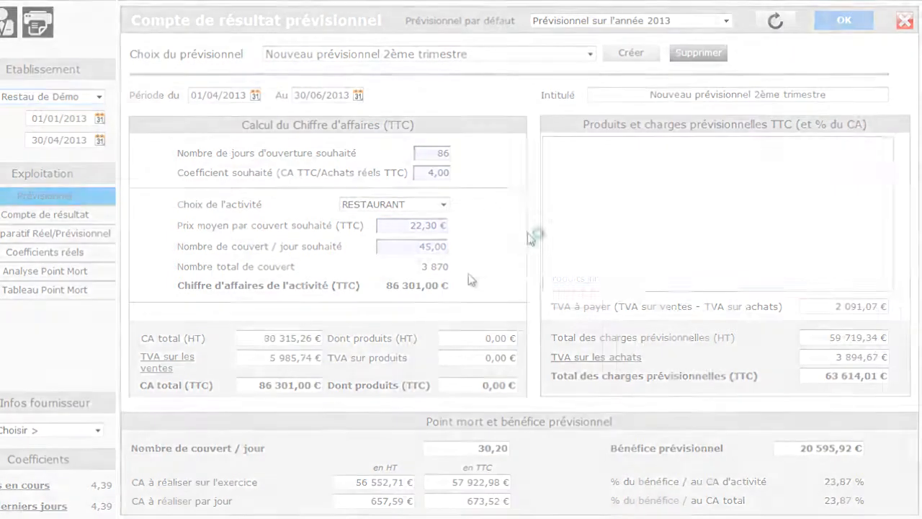